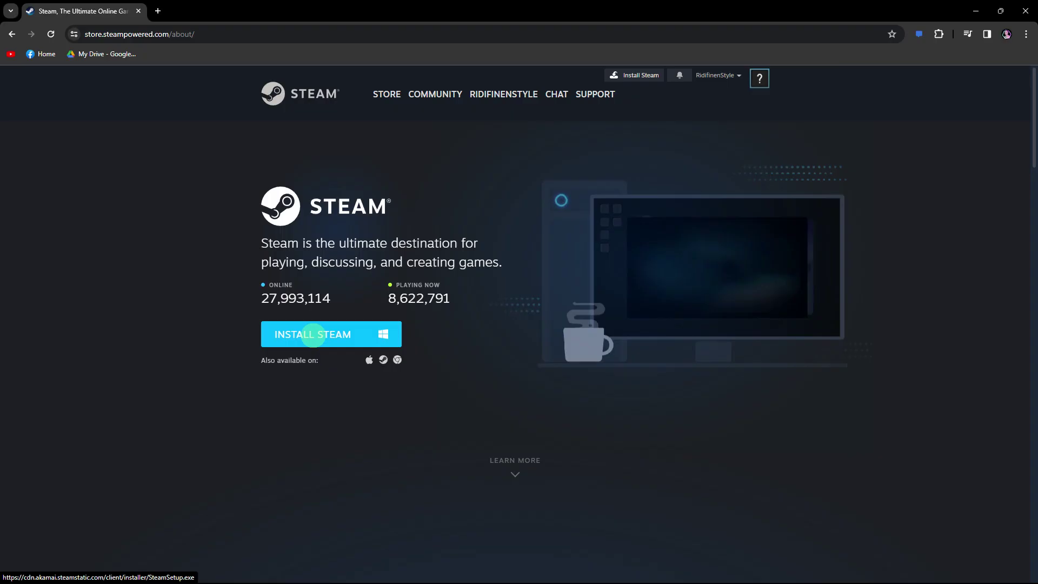
# Download SteamSetup.exe using Install Steam on the Steam about page
pyautogui.click(312, 334)
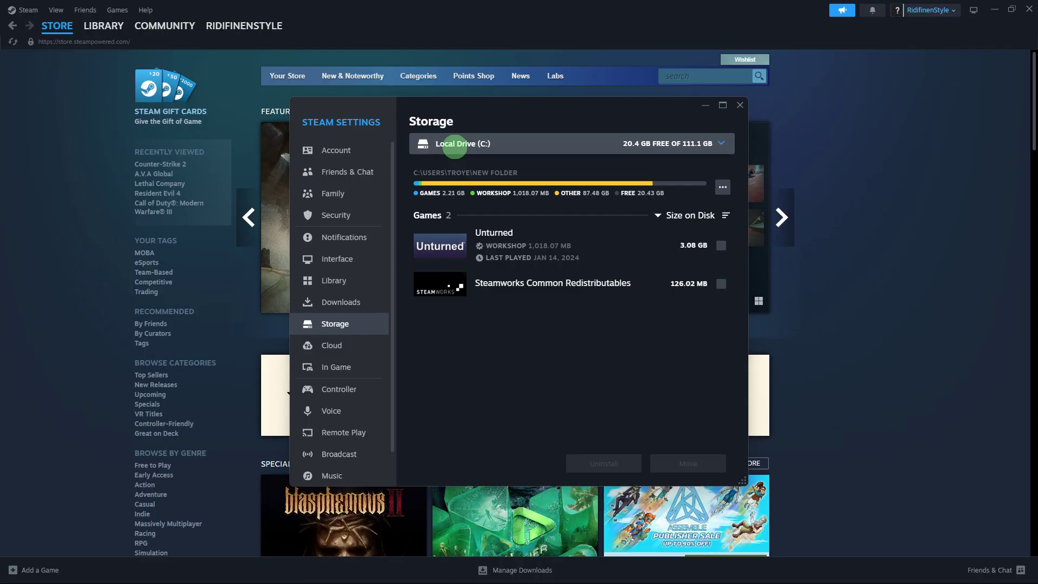
# Check Local Drive (C:) usage in Storage settings, then right-click Unturned in the library
pyautogui.click(456, 144)
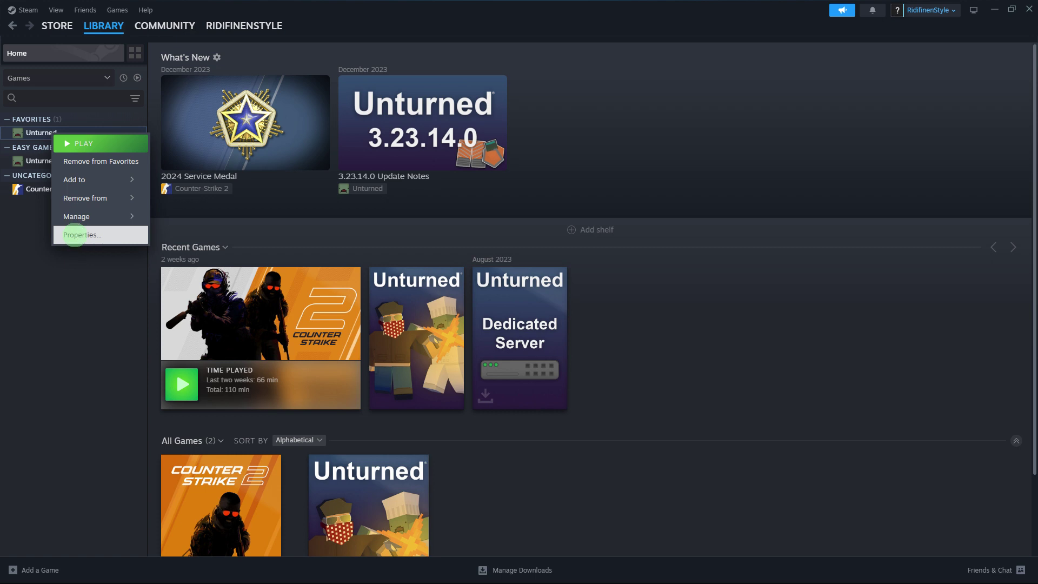
# Open Unturned's Properties and review its Installed Files tab
pyautogui.click(75, 237)
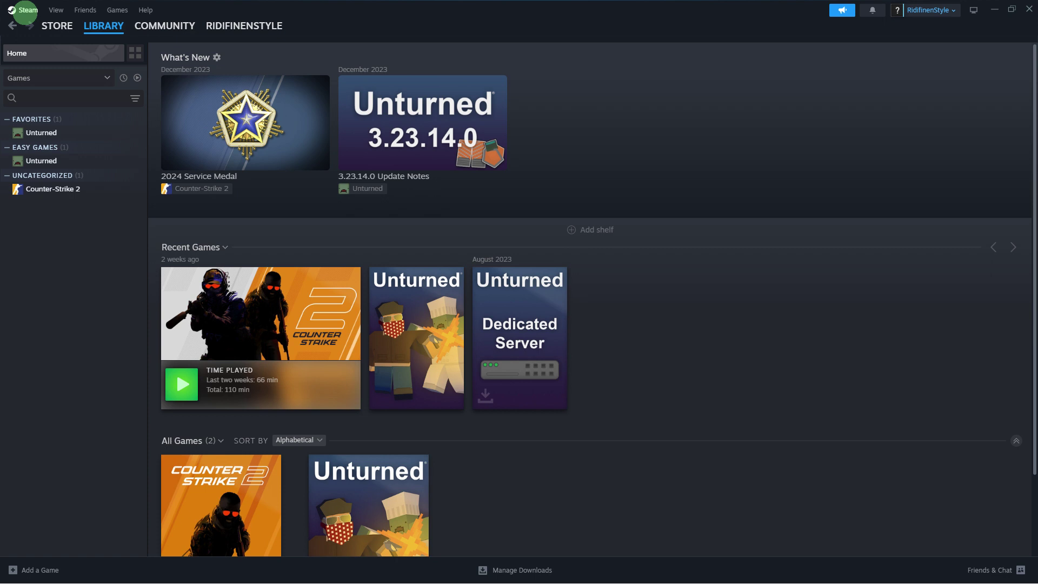
# Open Steam Settings on the Downloads page from the Steam menu
pyautogui.click(27, 11)
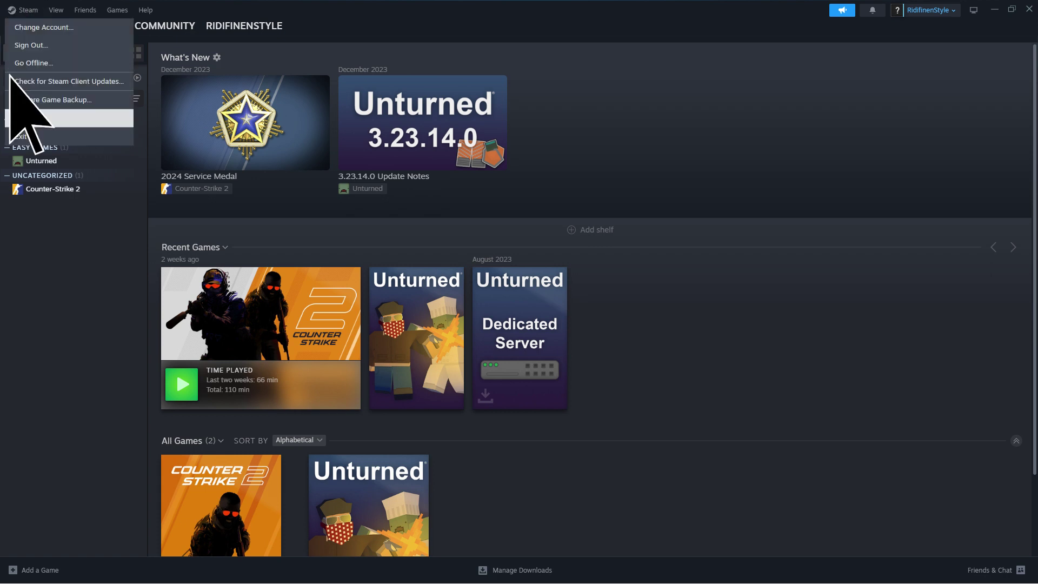
pyautogui.click(28, 118)
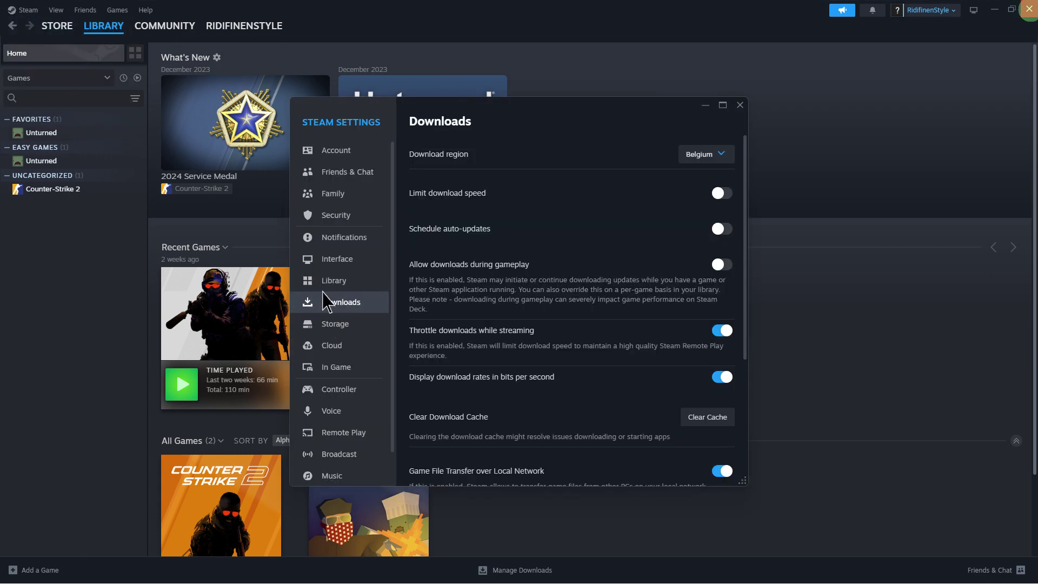